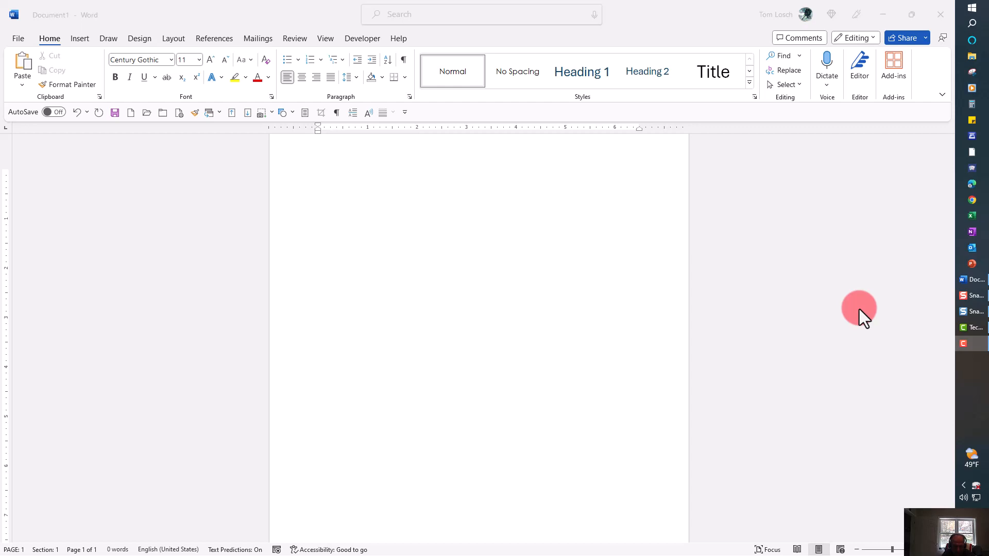
Turn on clipboard syncing across devices in the Windows system settings, look over the clipboard options, and close Settings
{"action": "key", "text": "super"}
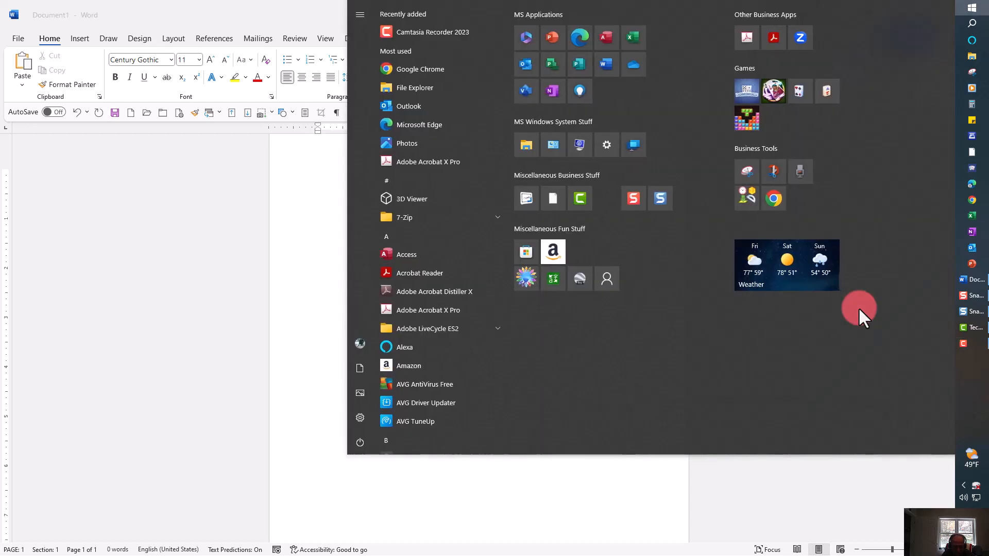
{"action": "key", "text": "super+i"}
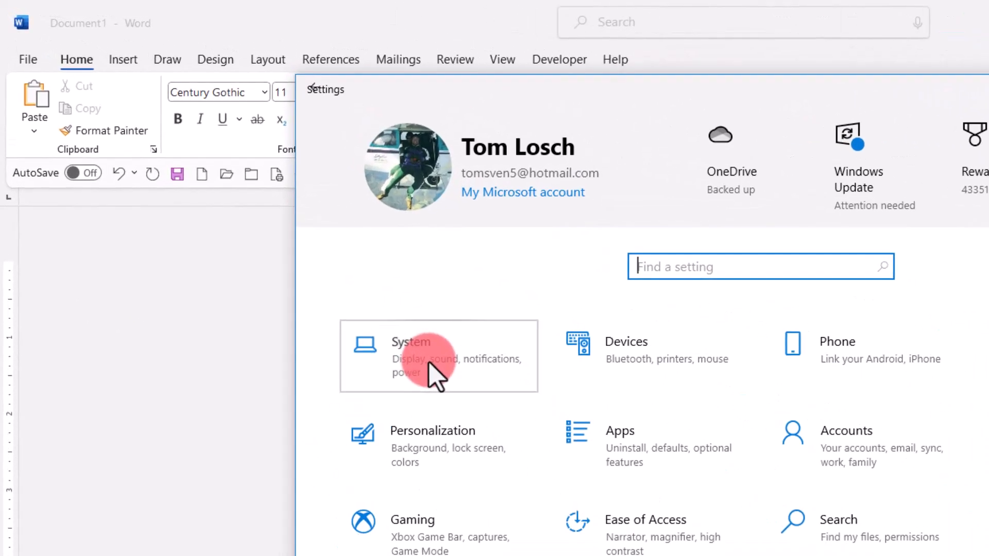
{"action": "left_click", "coordinate": [429, 363]}
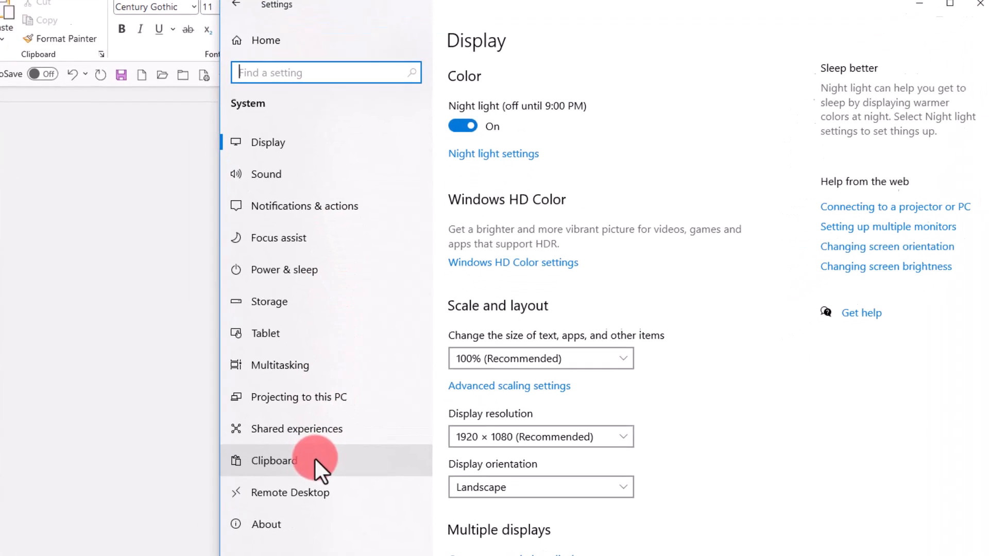
{"action": "left_click", "coordinate": [316, 460]}
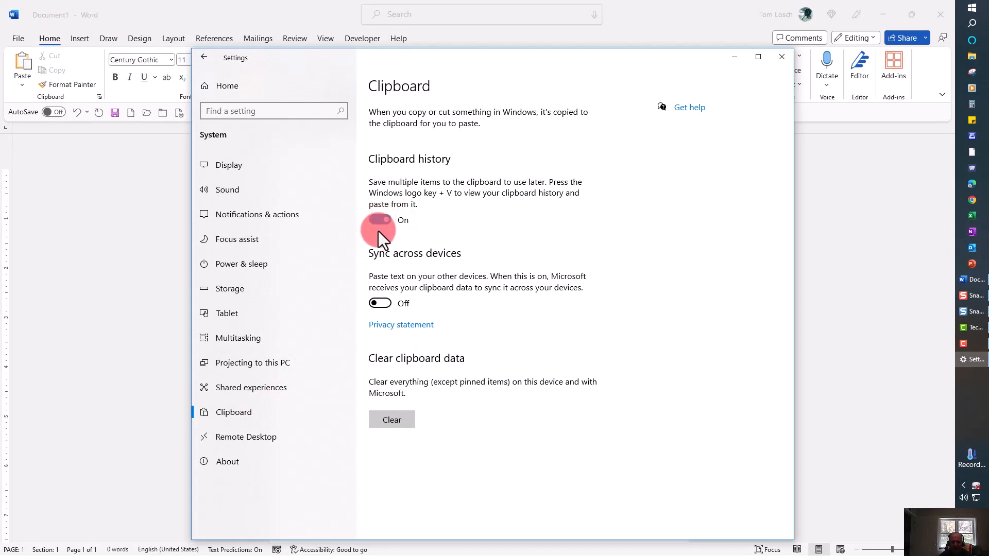
{"action": "left_click", "coordinate": [381, 303]}
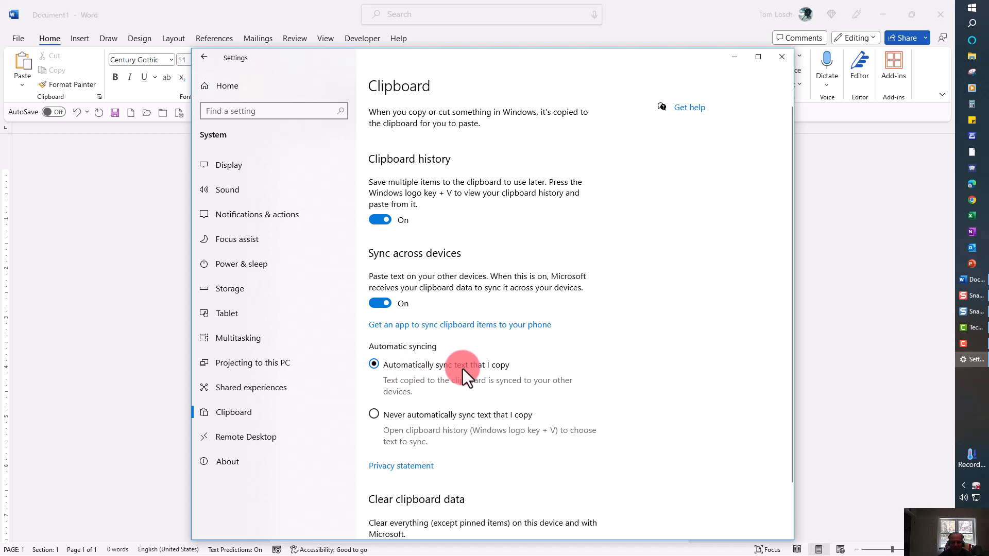
{"action": "scroll", "coordinate": [462, 369], "scroll_direction": "down", "scroll_amount": 1}
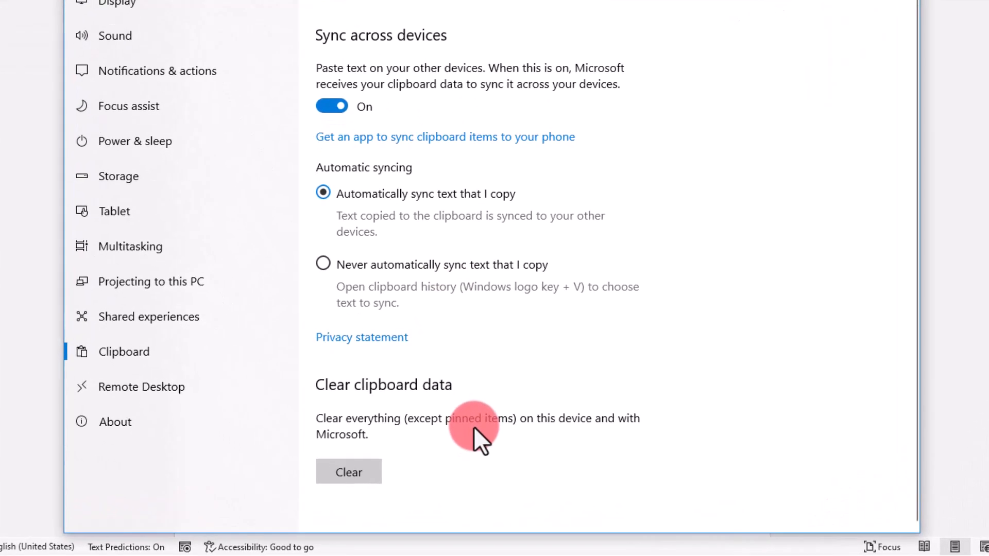
{"action": "key", "text": "Tab"}
{"action": "left_click", "coordinate": [473, 427]}
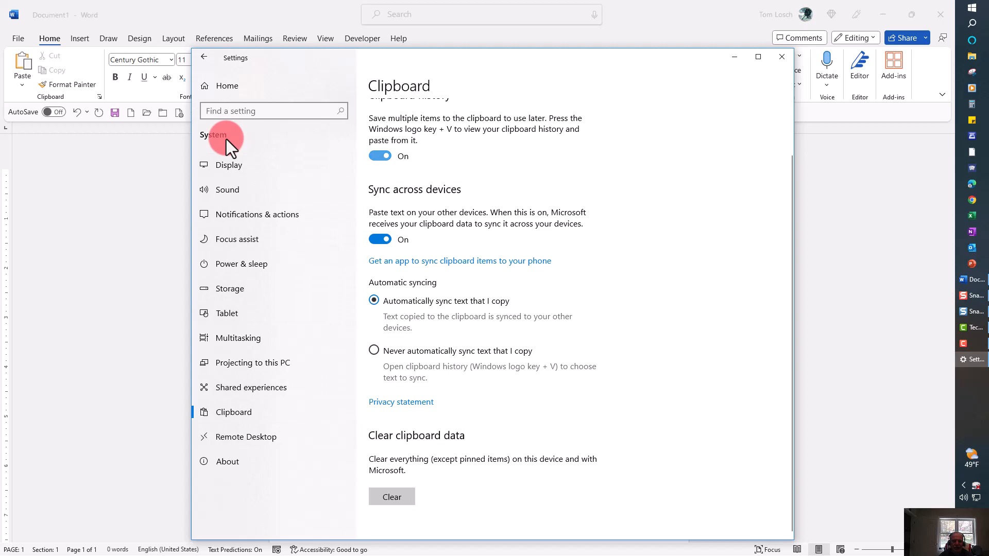
{"action": "scroll", "coordinate": [294, 169], "scroll_direction": "up", "scroll_amount": 2}
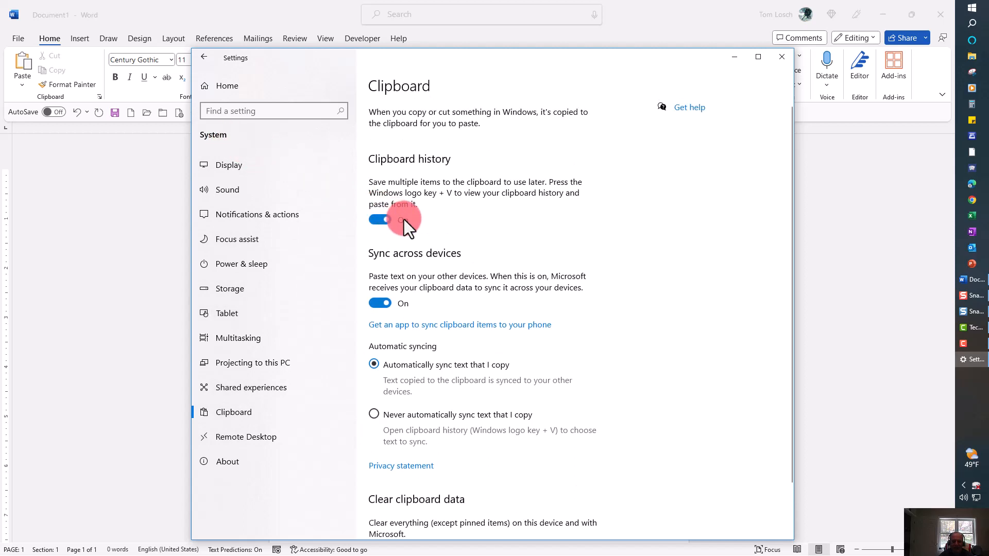
{"action": "left_click", "coordinate": [780, 57]}
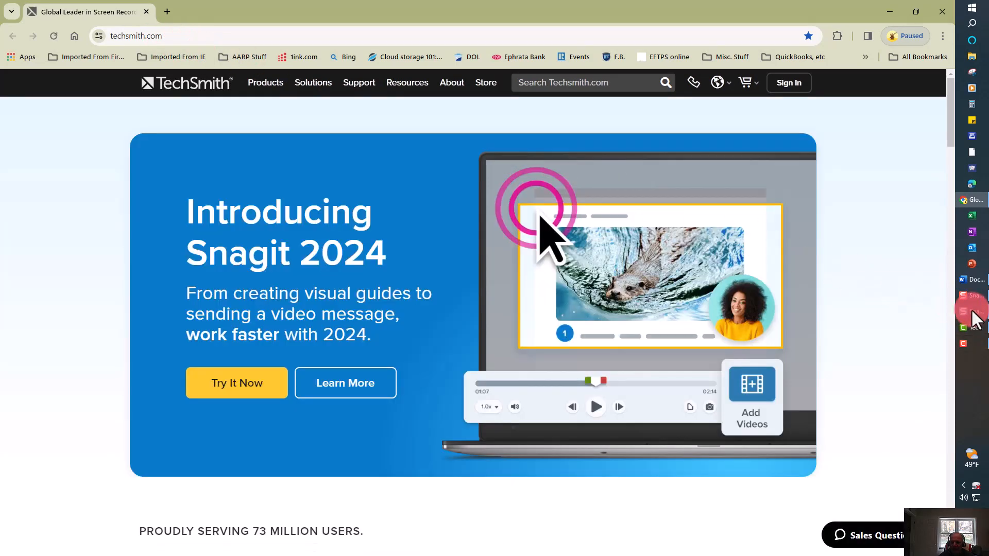
Switch to Snagit and capture an image of a region about 1035 × 183 px around the thumbnail strip in the editor canvas
{"action": "mouse_move", "coordinate": [972, 312]}
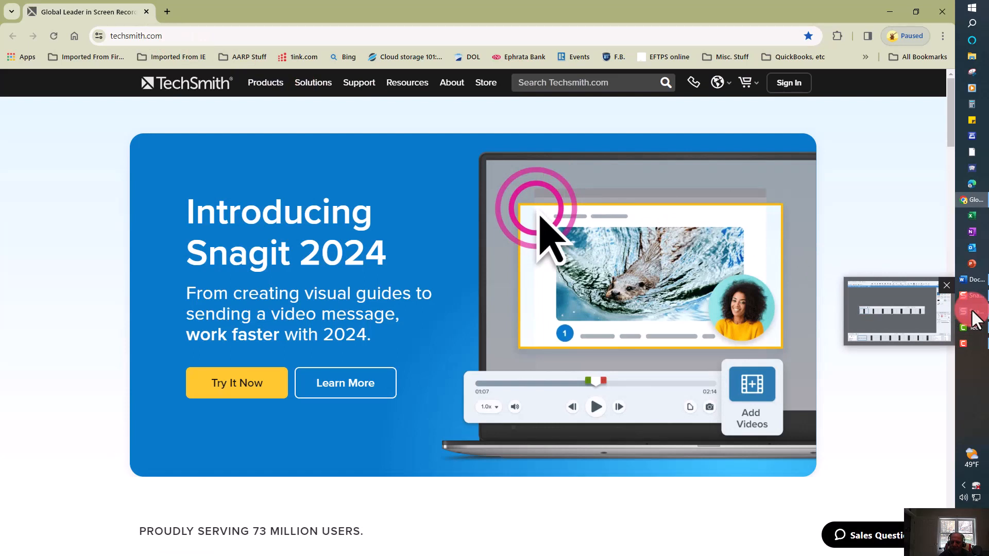
{"action": "left_click", "coordinate": [975, 318]}
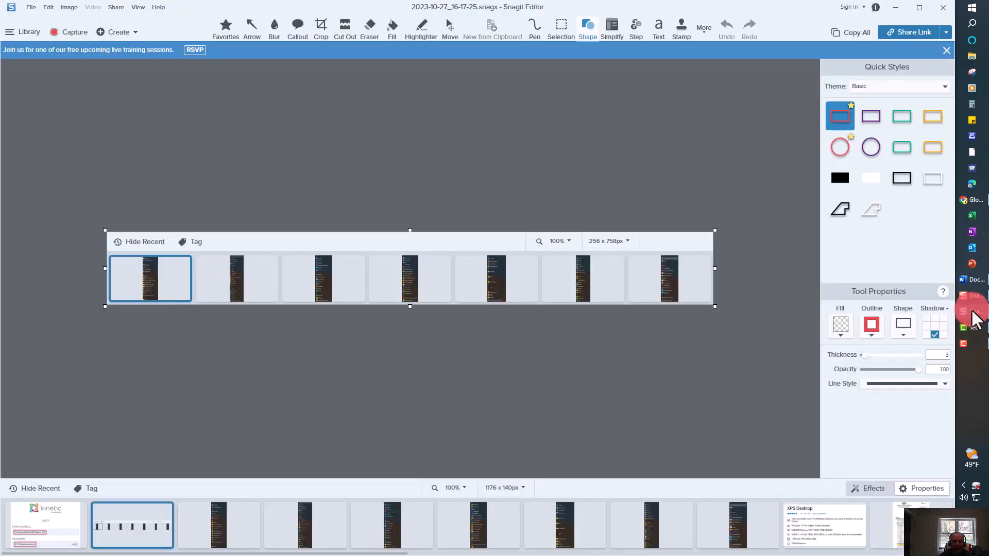
{"action": "left_click", "coordinate": [968, 293]}
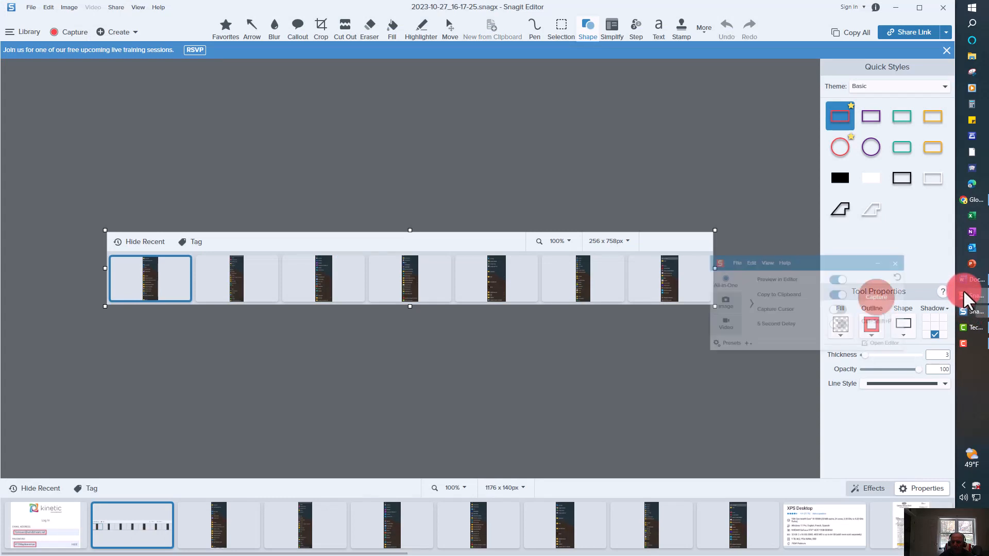
{"action": "left_click", "coordinate": [810, 278]}
{"action": "key", "text": "ctrl+shift+p"}
{"action": "left_click_drag", "start_coordinate": [99, 224], "coordinate": [632, 318]}
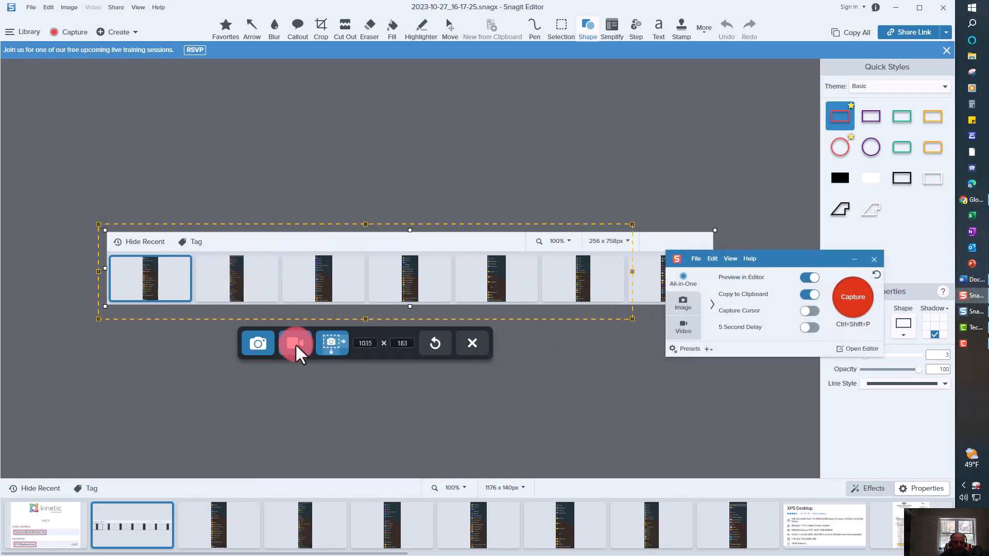
{"action": "left_click", "coordinate": [254, 347]}
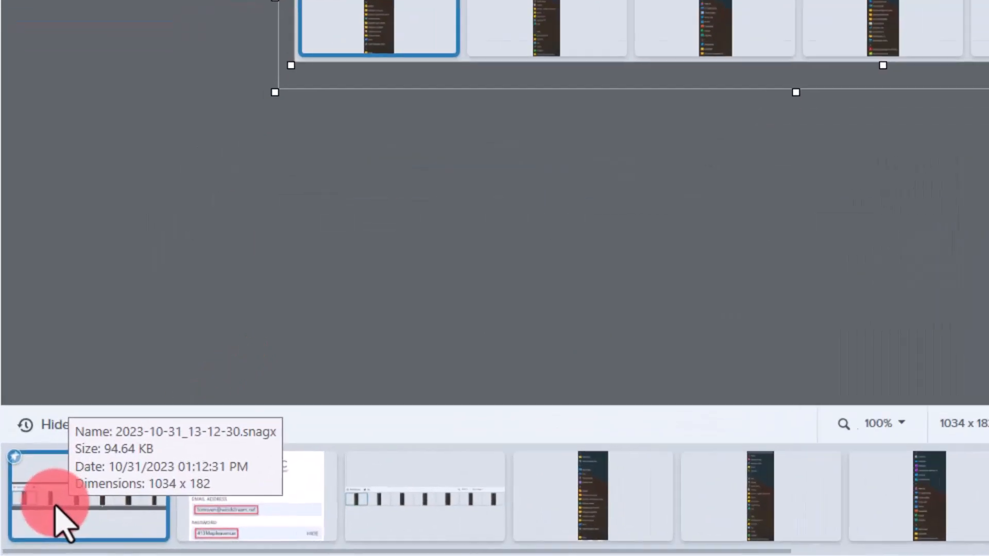
Copy the new capture from the recent captures tray to the clipboard and minimize the Snagit editor
{"action": "right_click", "coordinate": [56, 507]}
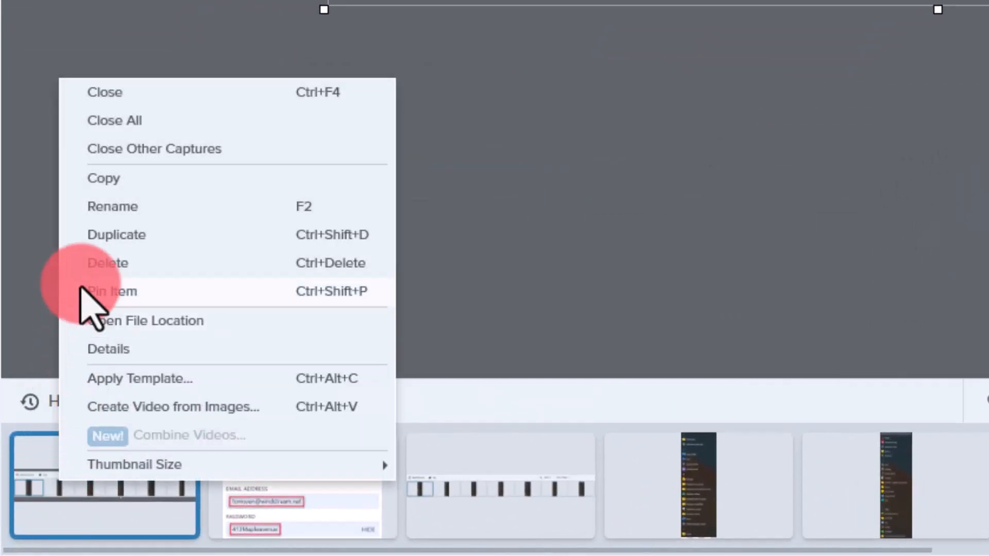
{"action": "left_click", "coordinate": [103, 180]}
{"action": "key", "text": "ctrl+v"}
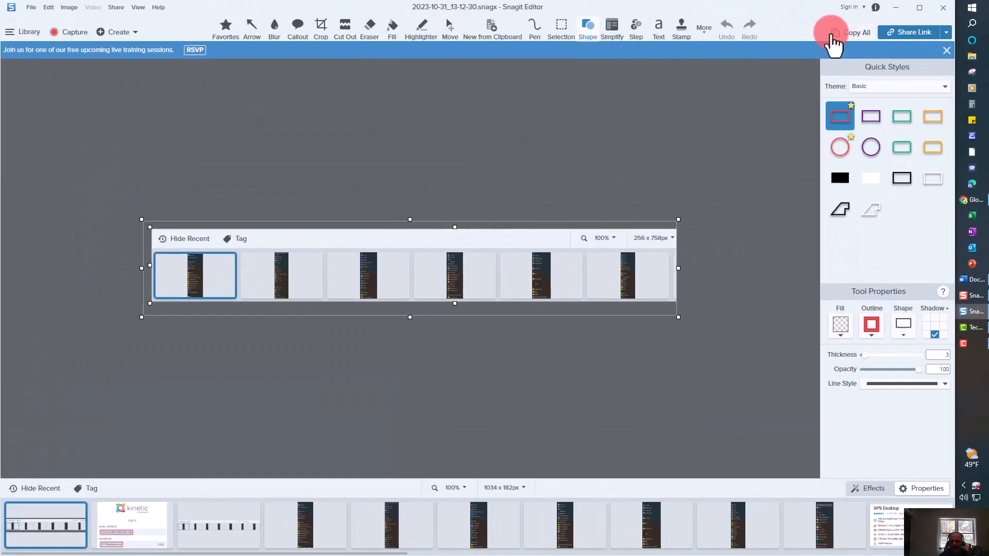
{"action": "left_click", "coordinate": [895, 7]}
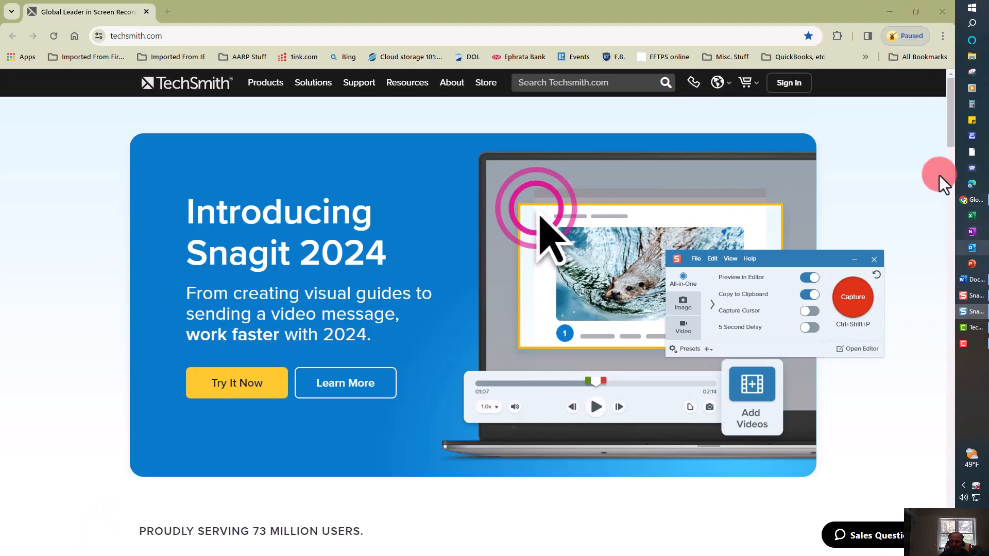
Switch to the blank Word document and paste the quote "The world is a book, and those who do not travel read only one page" from clipboard history
{"action": "left_click", "coordinate": [972, 280]}
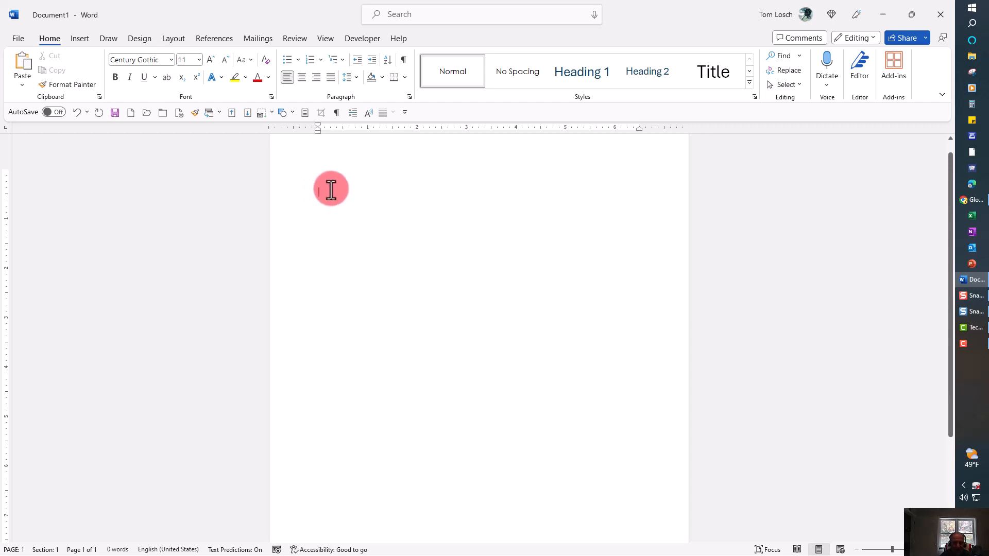
{"action": "key", "text": "super+v"}
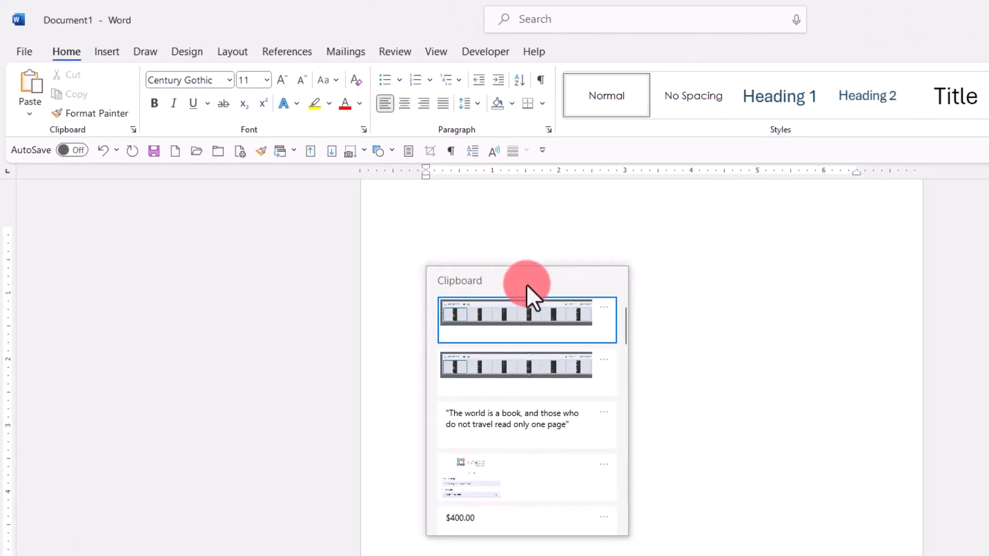
{"action": "left_click_drag", "start_coordinate": [625, 325], "coordinate": [620, 305]}
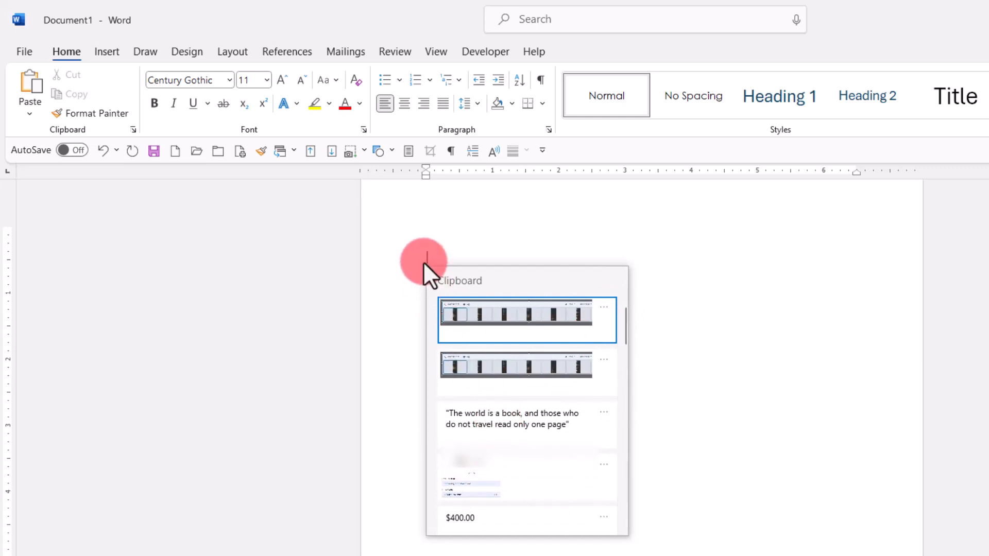
{"action": "left_click", "coordinate": [503, 422]}
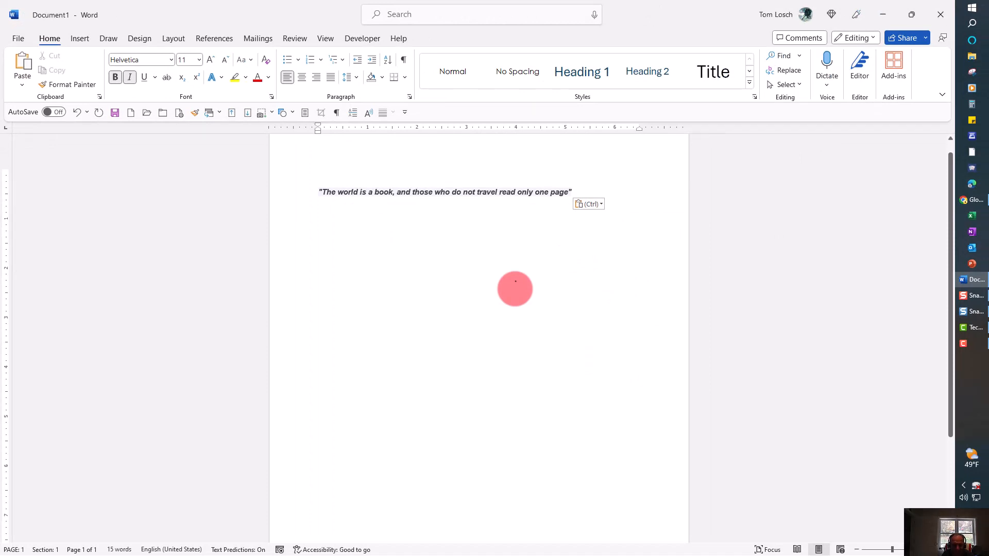
Pin the "The world is a book" quote in the Windows clipboard history
{"action": "key", "text": "super+v"}
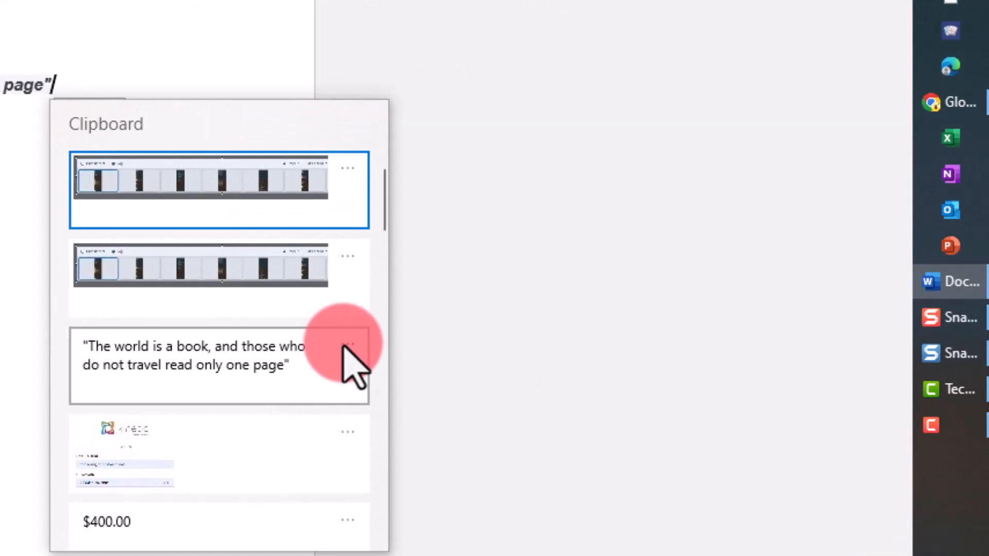
{"action": "left_click", "coordinate": [344, 345]}
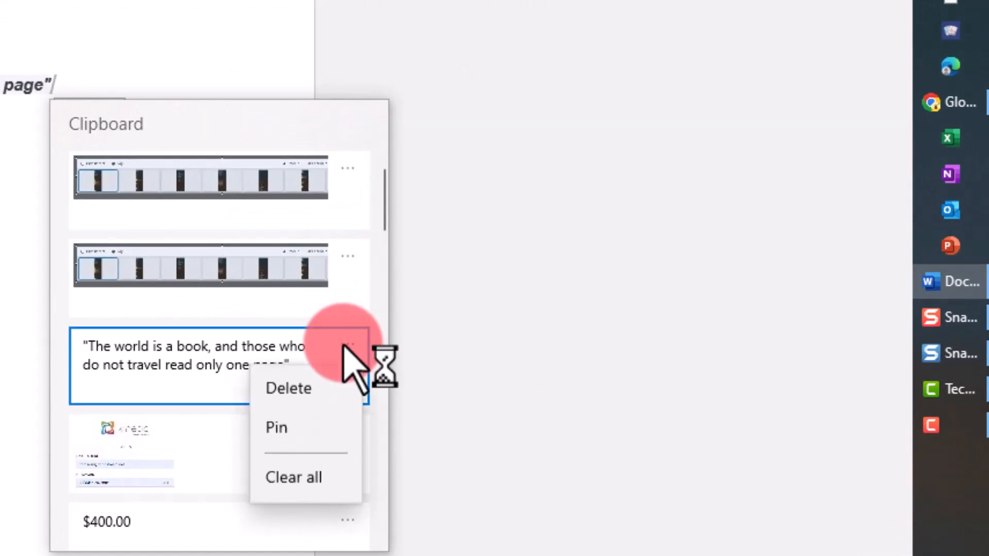
{"action": "left_click", "coordinate": [277, 428]}
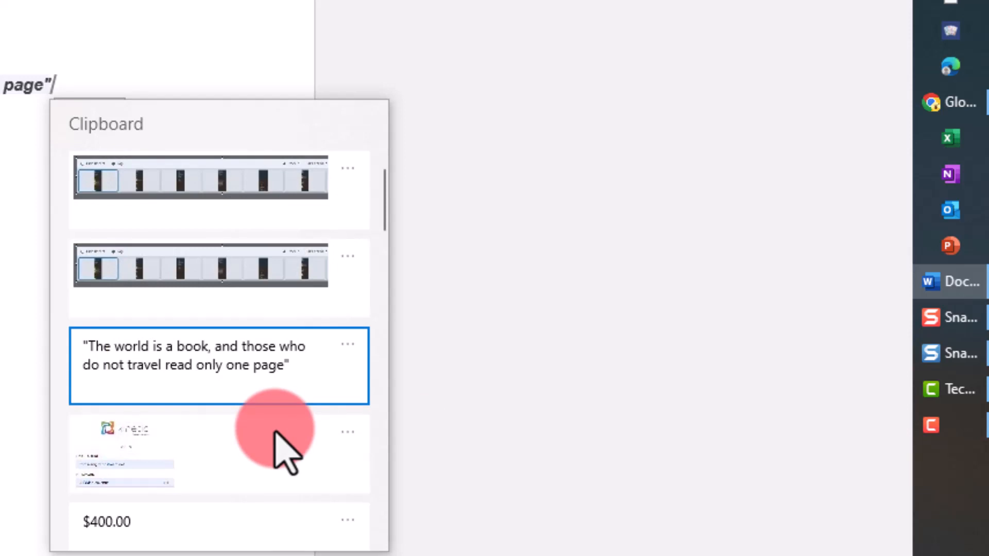
Delete the two thumbnail-strip screenshots from the clipboard history and unpin the "The world is a book" quote
{"action": "left_click", "coordinate": [348, 256]}
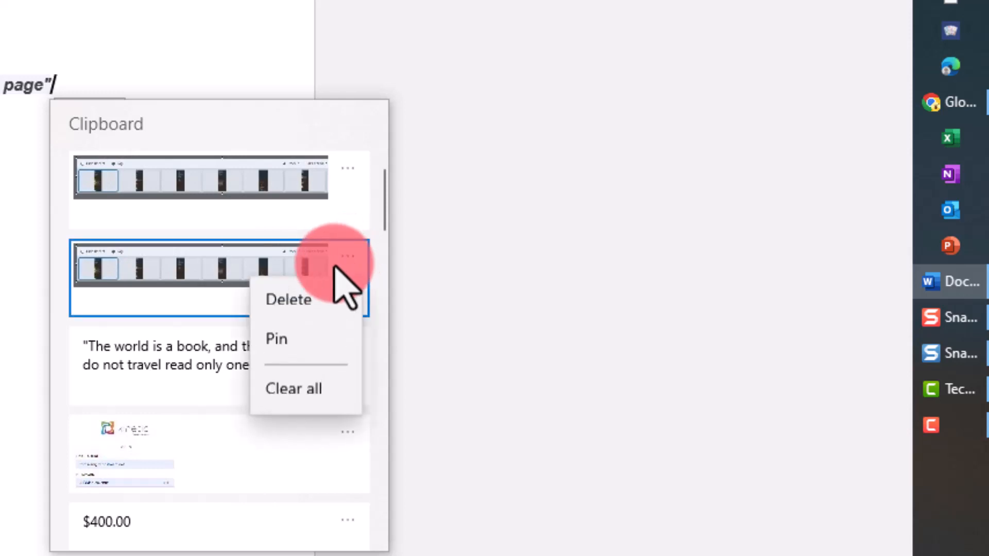
{"action": "left_click", "coordinate": [296, 296]}
{"action": "left_click", "coordinate": [346, 168]}
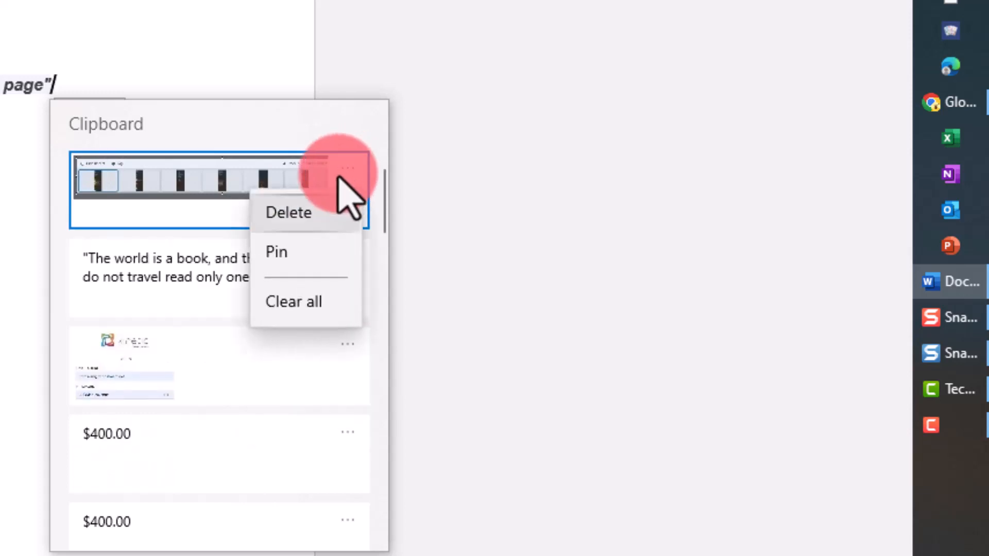
{"action": "left_click", "coordinate": [302, 211]}
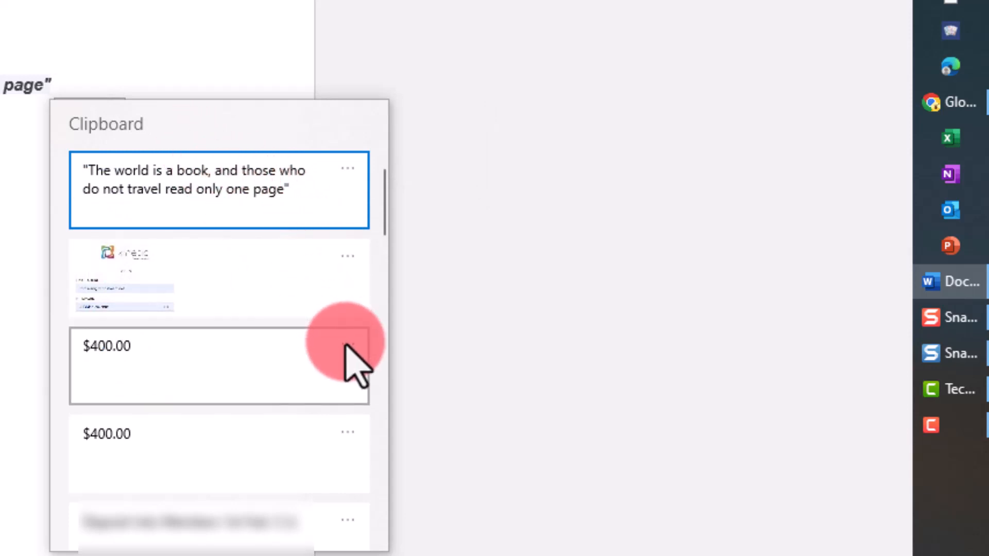
{"action": "left_click", "coordinate": [347, 169]}
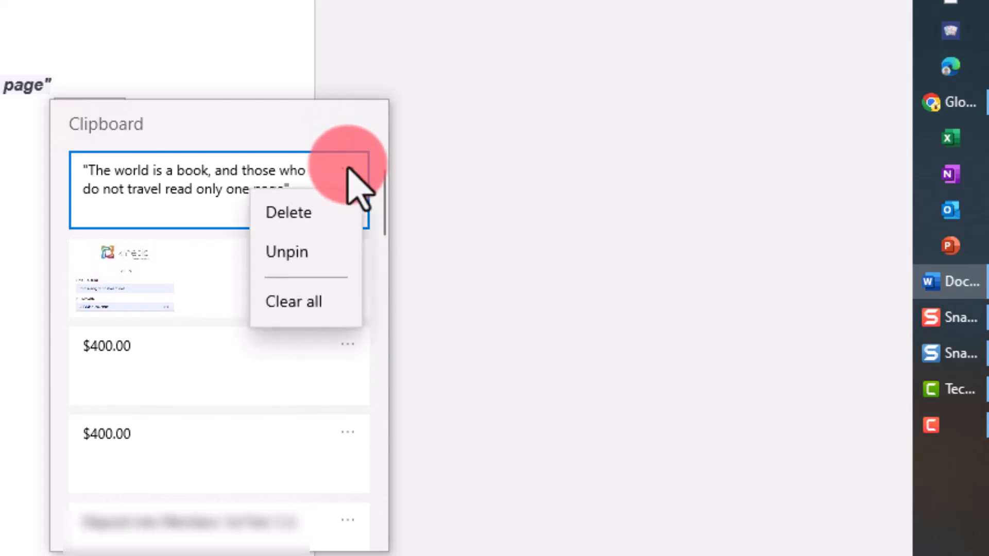
{"action": "left_click", "coordinate": [285, 255]}
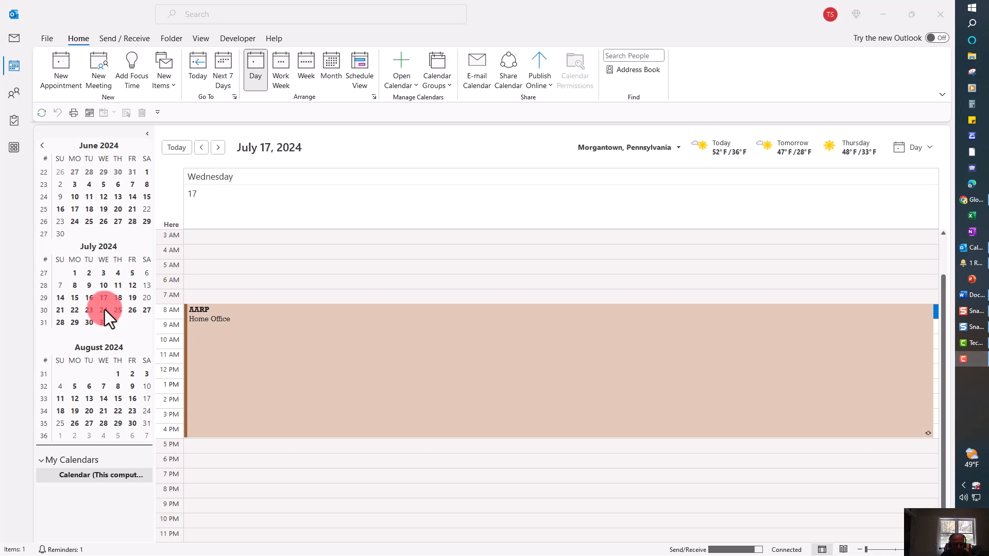
In the Outlook calendar, show the Wednesdays July 24, July 31, August 7 and August 14, 2024 alongside July 17
{"action": "key", "text": "ctrl"}
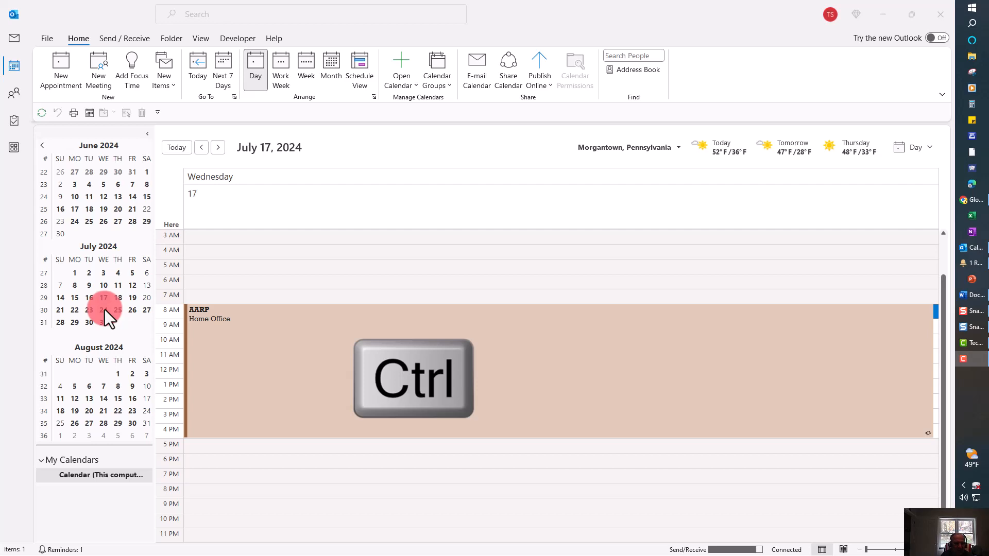
{"action": "left_click", "coordinate": [104, 310], "text": "ctrl"}
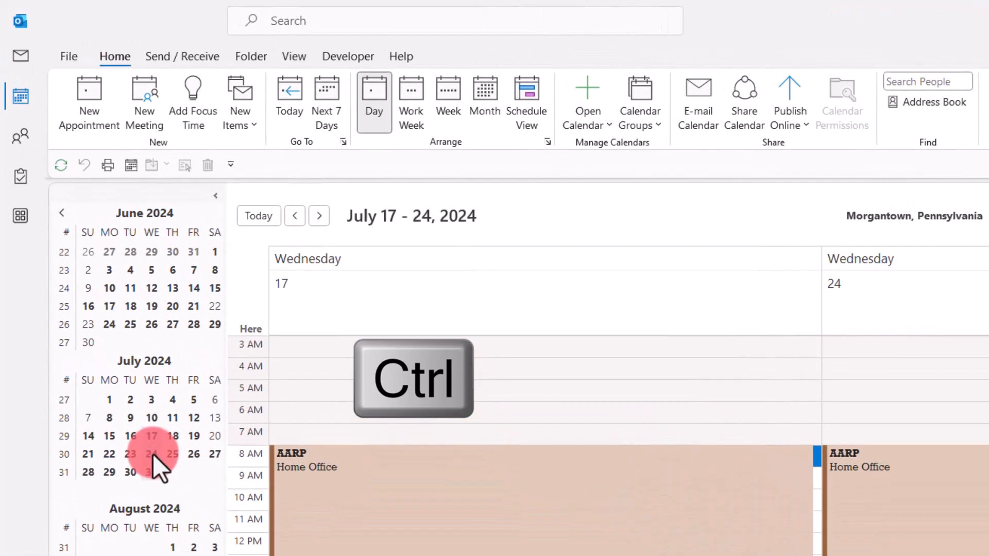
{"action": "left_click", "coordinate": [151, 471], "text": "ctrl"}
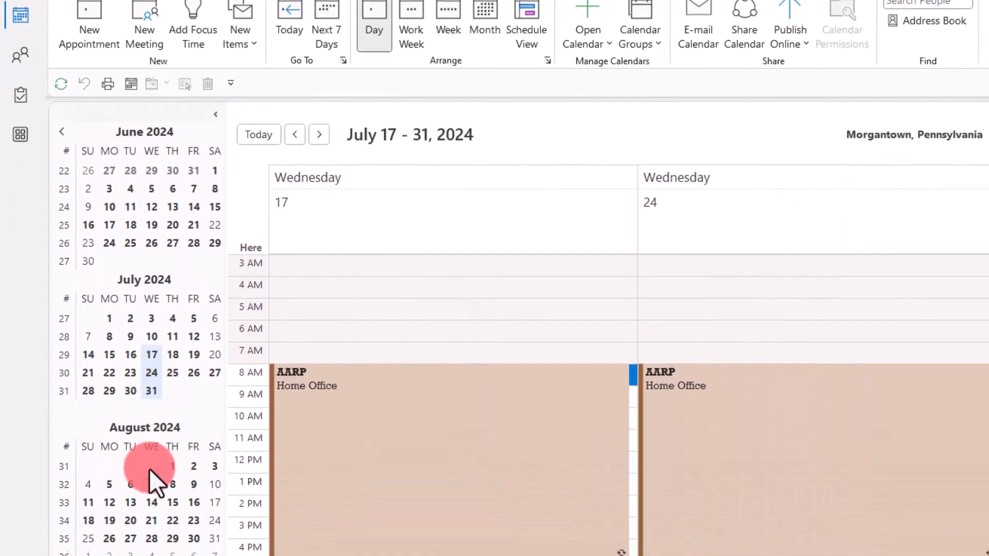
{"action": "left_click", "coordinate": [151, 484], "text": "ctrl"}
{"action": "left_click", "coordinate": [151, 497], "text": "ctrl"}
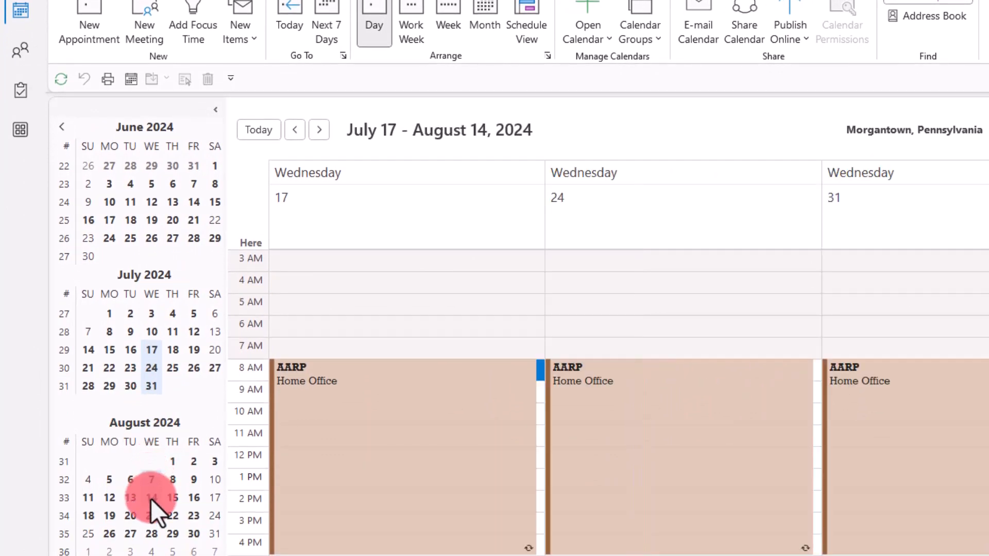